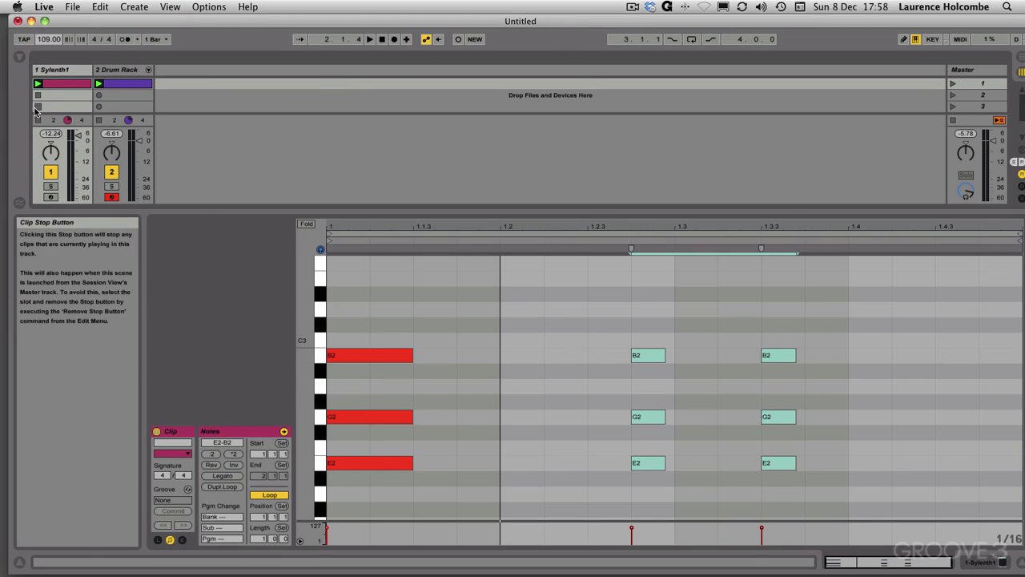
# Show the Sylenth1 track's instrument, open its plug-in editor and start playback of the chord clip
pyautogui.click(67, 70)
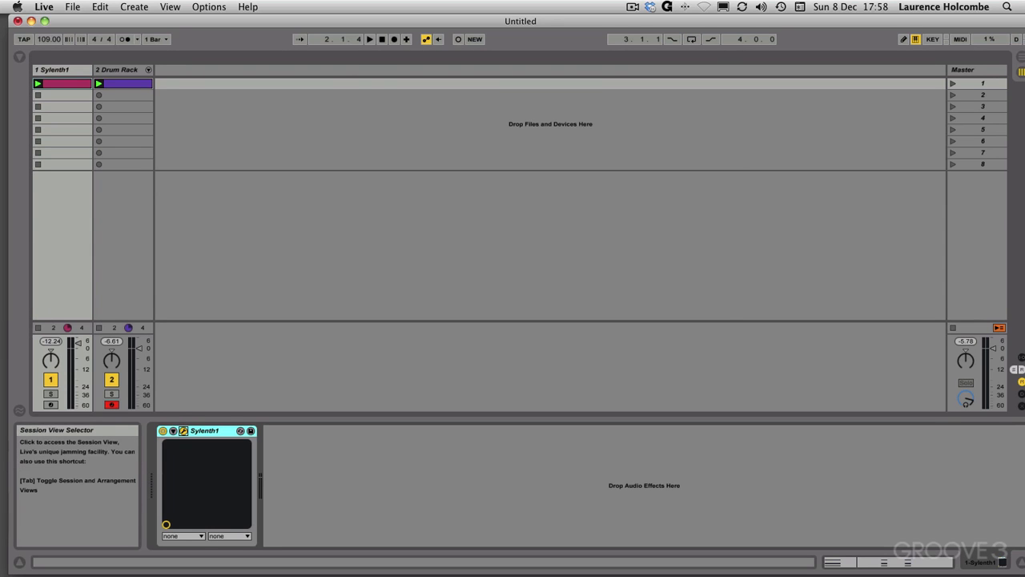
pyautogui.moveTo(1024, 38); pyautogui.dragTo(508, 37)
pyautogui.press('space')
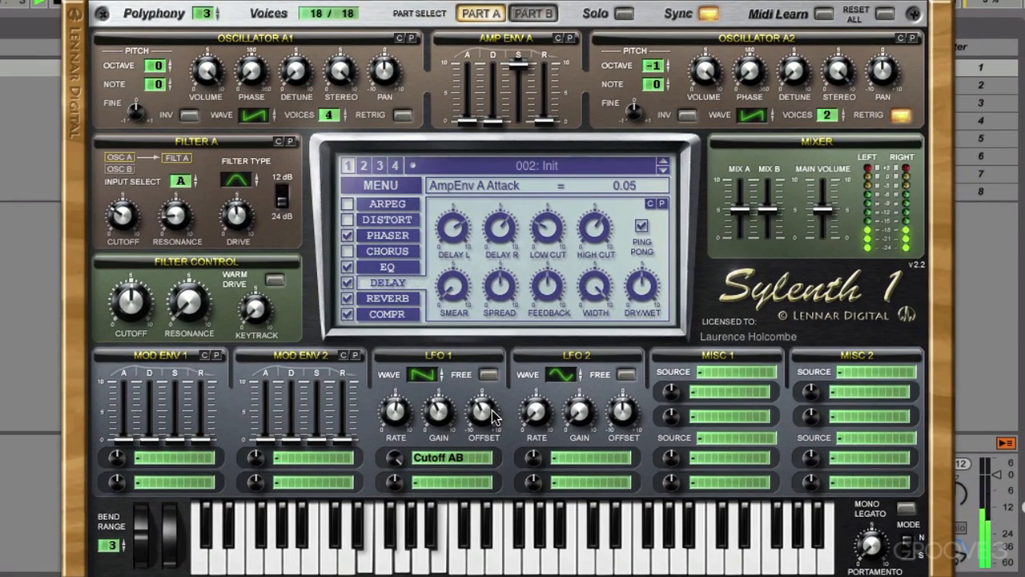
# Try different LFO 1 offset and Filter A cutoff settings on the finished patch while the chords play
pyautogui.moveTo(610, 336); pyautogui.dragTo(610, 331)
pyautogui.moveTo(488, 408); pyautogui.dragTo(477, 329)
pyautogui.moveTo(117, 202); pyautogui.dragTo(127, 182)
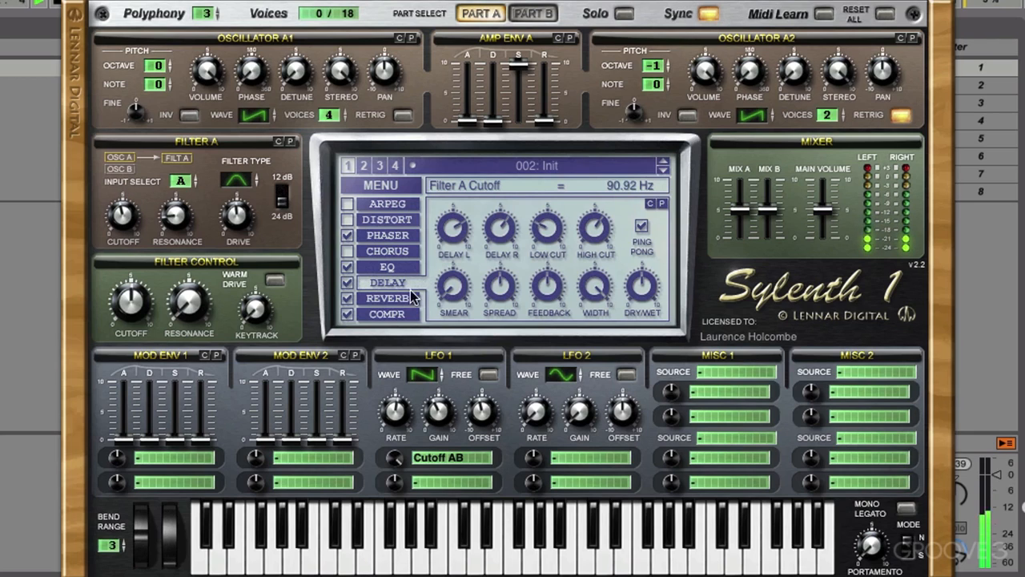
pyautogui.moveTo(483, 411); pyautogui.dragTo(495, 450)
pyautogui.moveTo(113, 209); pyautogui.dragTo(113, 249)
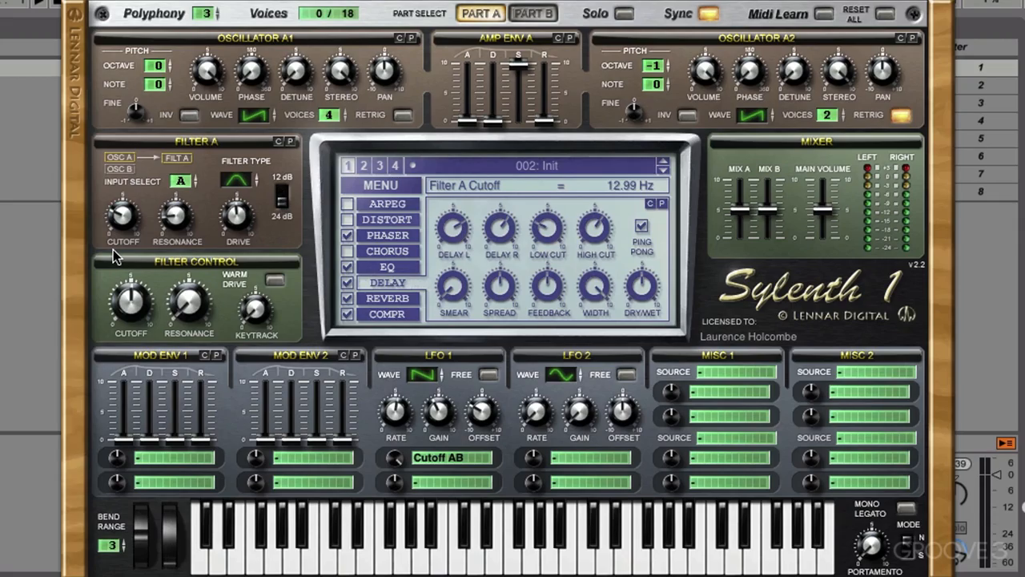
# Initialise the preset and set Filter A to bandpass with cutoff about 11.81 Hz, raised resonance and drive about 3.81
pyautogui.click(380, 185)
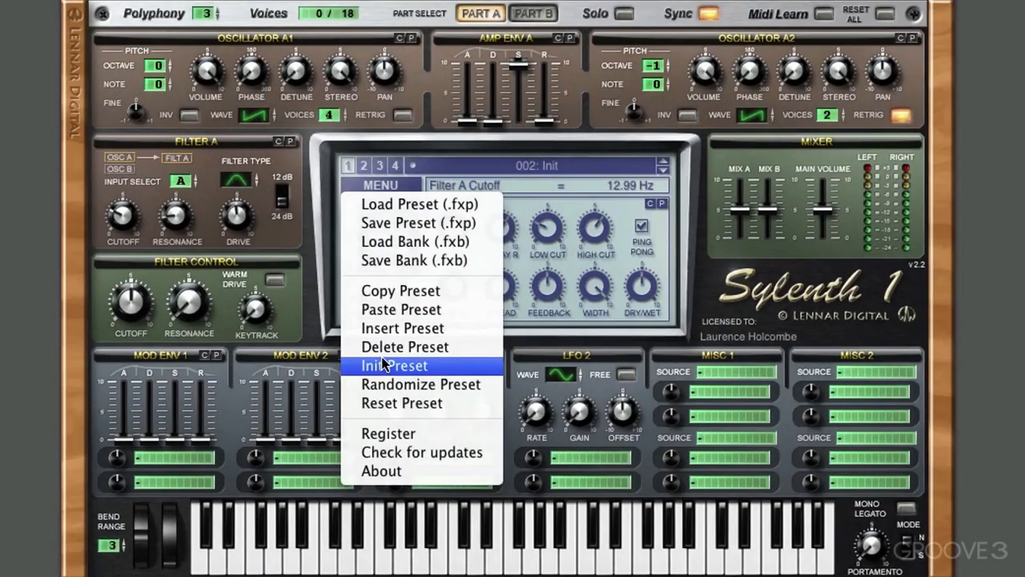
pyautogui.click(385, 365)
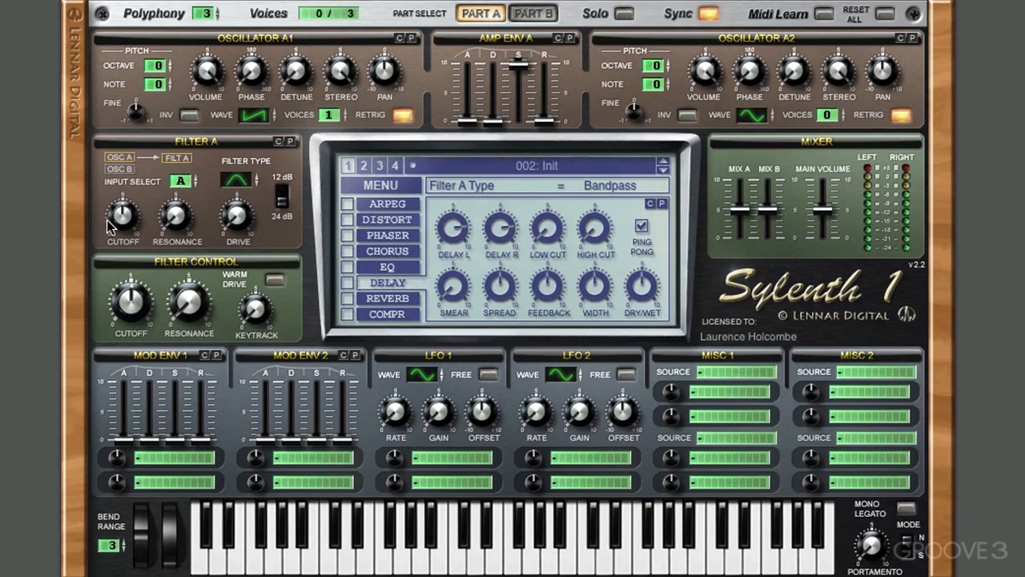
pyautogui.moveTo(106, 219); pyautogui.dragTo(110, 270)
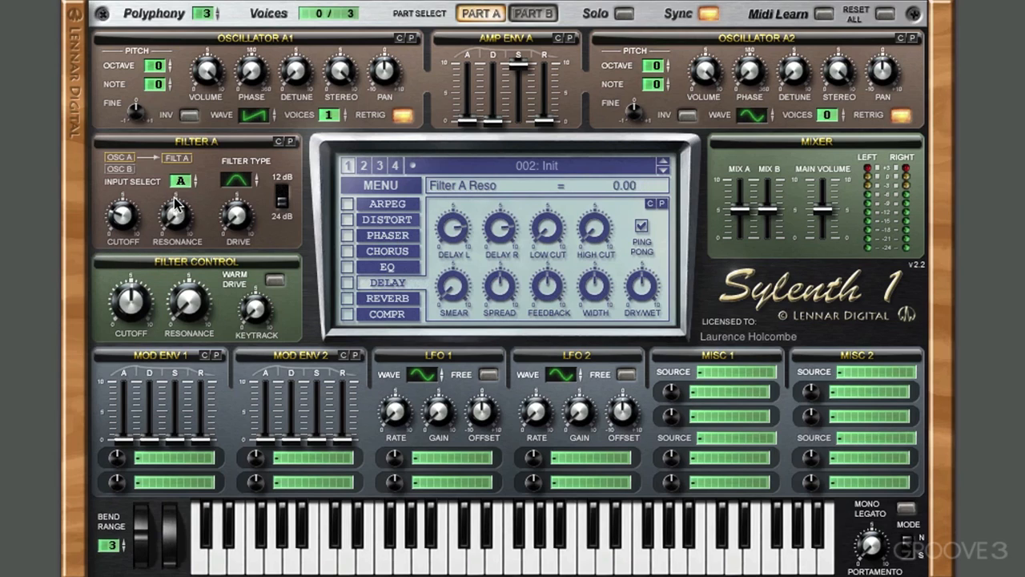
pyautogui.moveTo(174, 166); pyautogui.dragTo(176, 159)
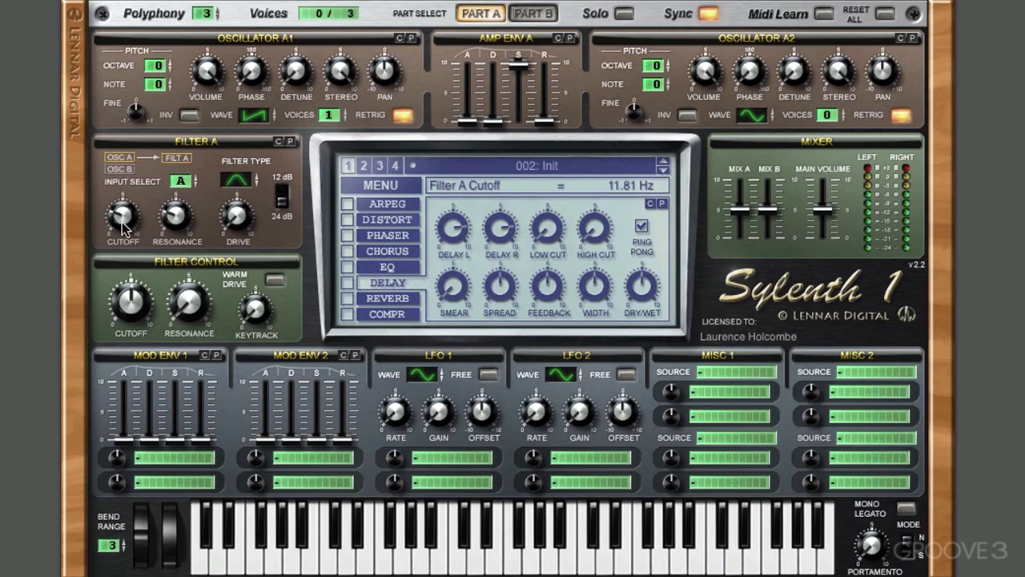
pyautogui.moveTo(236, 216); pyautogui.dragTo(235, 147)
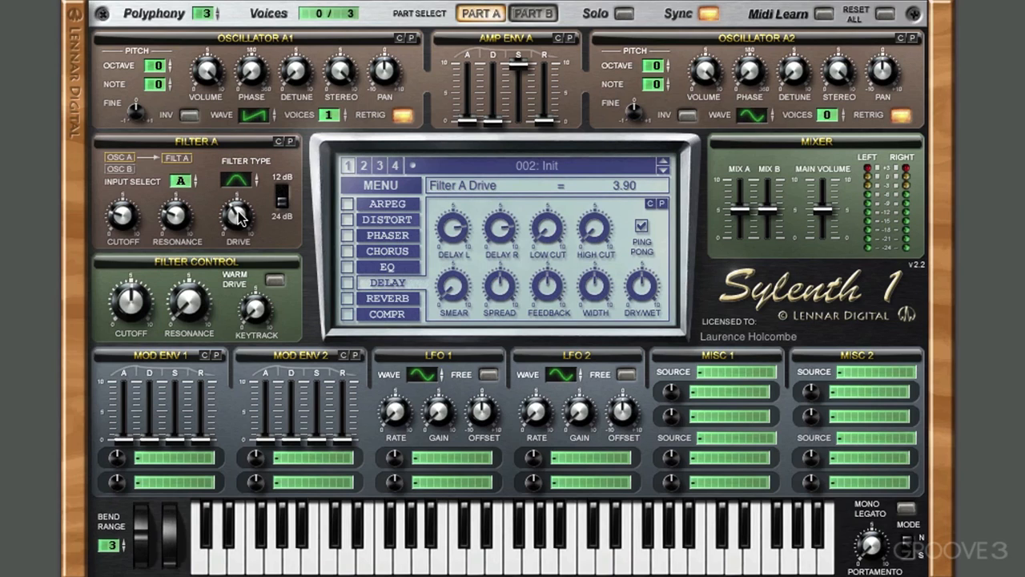
# Assign LFO 1 to Cutoff AB with a high modulation amount and set its rate to 1/8D
pyautogui.scroll(-1, 240, 216)
pyautogui.click(435, 461)
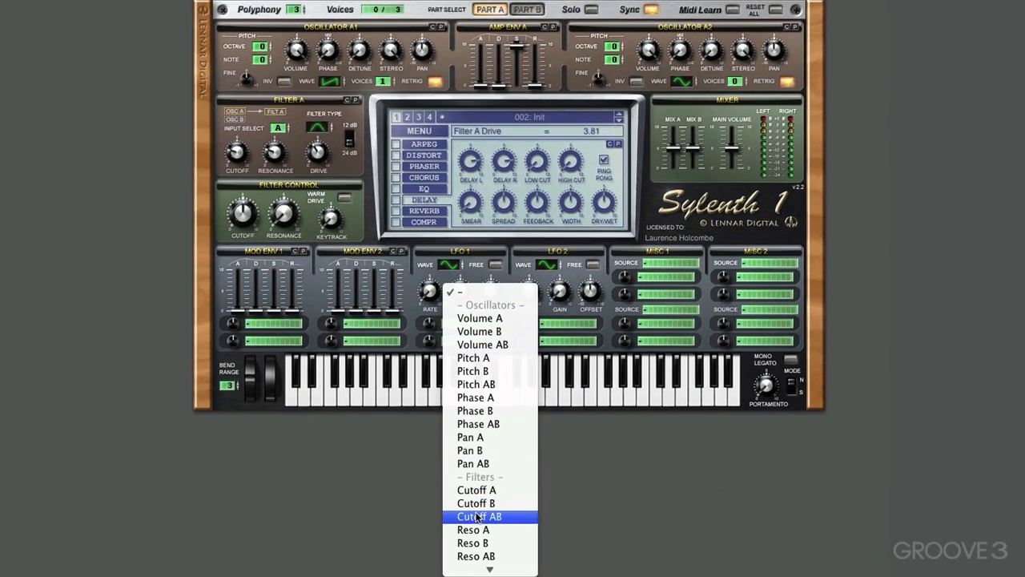
pyautogui.click(478, 517)
pyautogui.moveTo(393, 463); pyautogui.dragTo(393, 317)
pyautogui.moveTo(393, 406)
pyautogui.mouseDown()
pyautogui.moveTo(393, 415)
pyautogui.moveTo(394, 395)
pyautogui.moveTo(395, 403)
pyautogui.mouseUp()
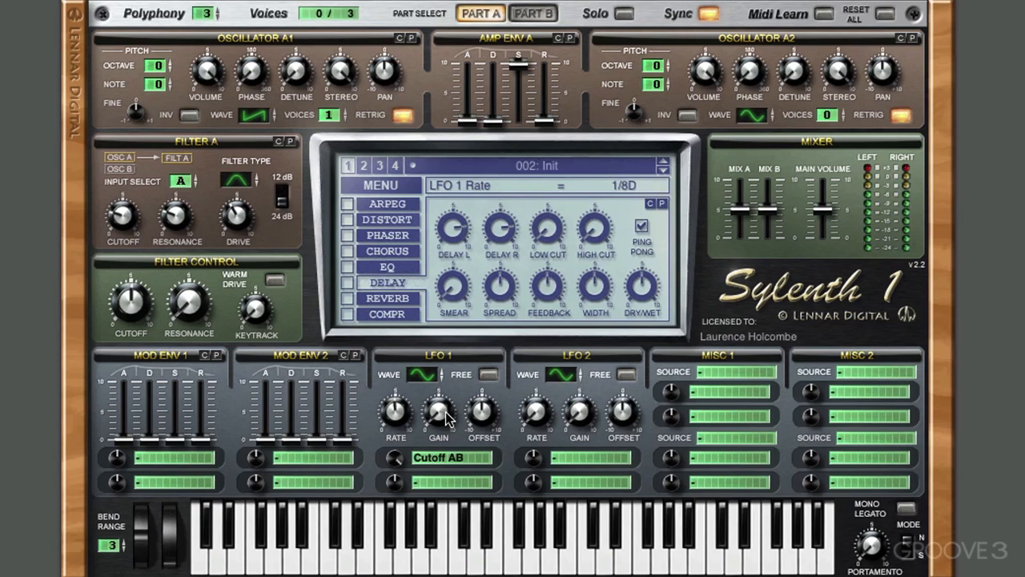
# Set LFO 1 to a saw wave with gain about 4.71 and lower its offset
pyautogui.moveTo(441, 417); pyautogui.dragTo(444, 333)
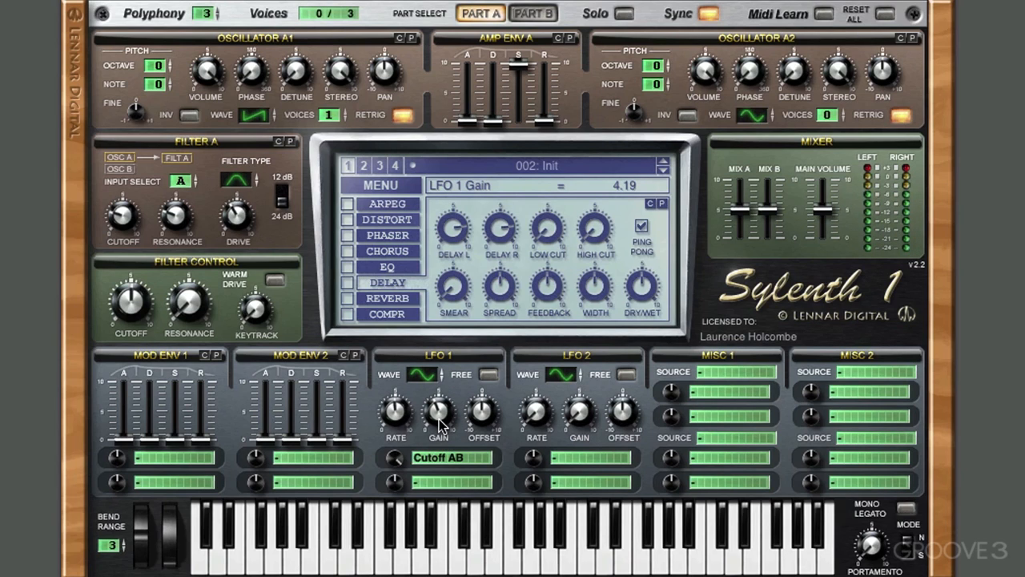
pyautogui.moveTo(482, 423); pyautogui.dragTo(481, 452)
pyautogui.moveTo(422, 372); pyautogui.dragTo(430, 365)
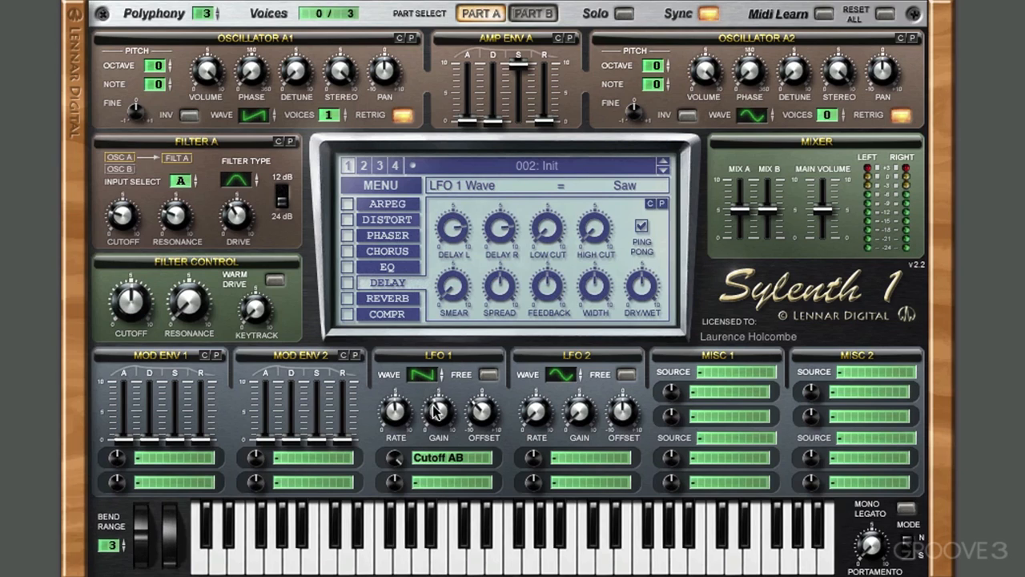
pyautogui.moveTo(439, 411)
pyautogui.mouseDown()
pyautogui.moveTo(447, 405)
pyautogui.moveTo(393, 408)
pyautogui.moveTo(392, 423)
pyautogui.moveTo(451, 415)
pyautogui.mouseUp()
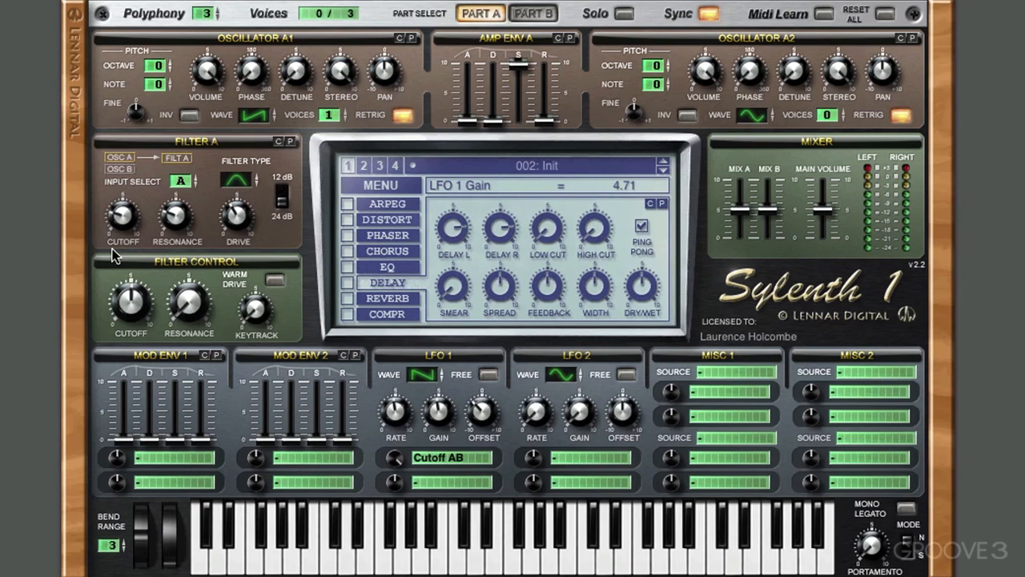
# Raise the Filter A cutoff to about 22.96 Hz and switch on the delay and reverb effects
pyautogui.moveTo(127, 212); pyautogui.dragTo(125, 181)
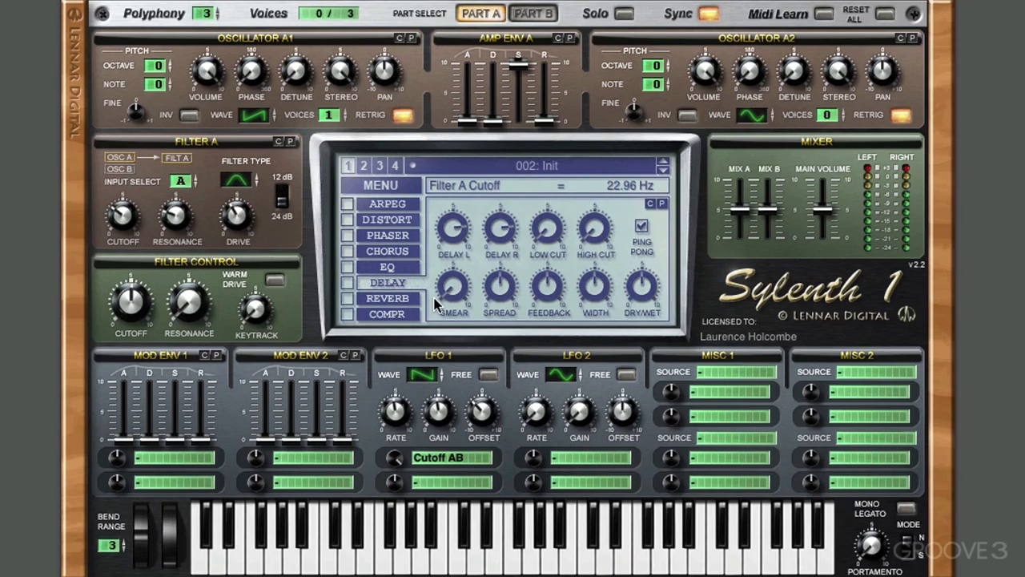
pyautogui.click(347, 282)
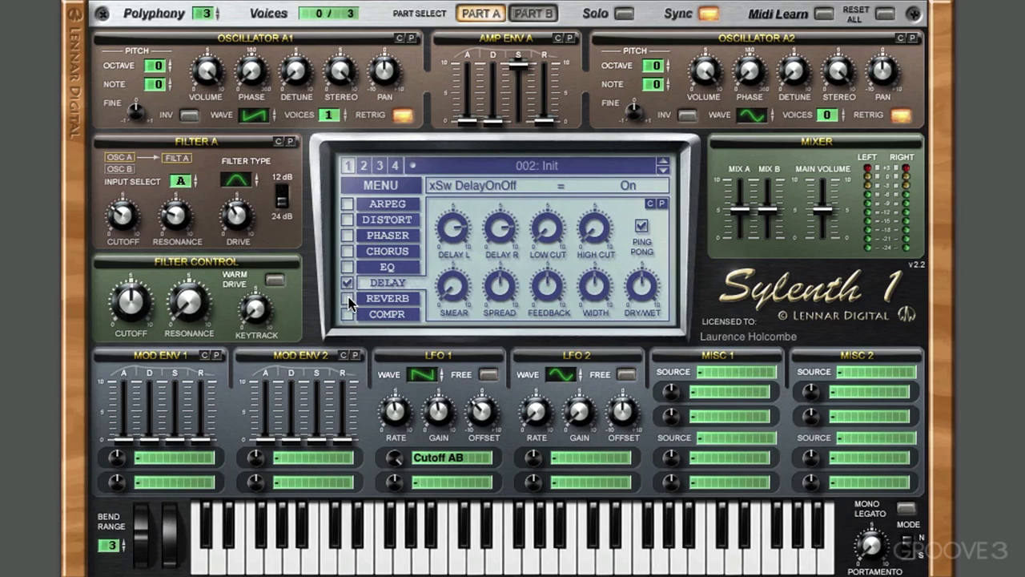
pyautogui.click(349, 299)
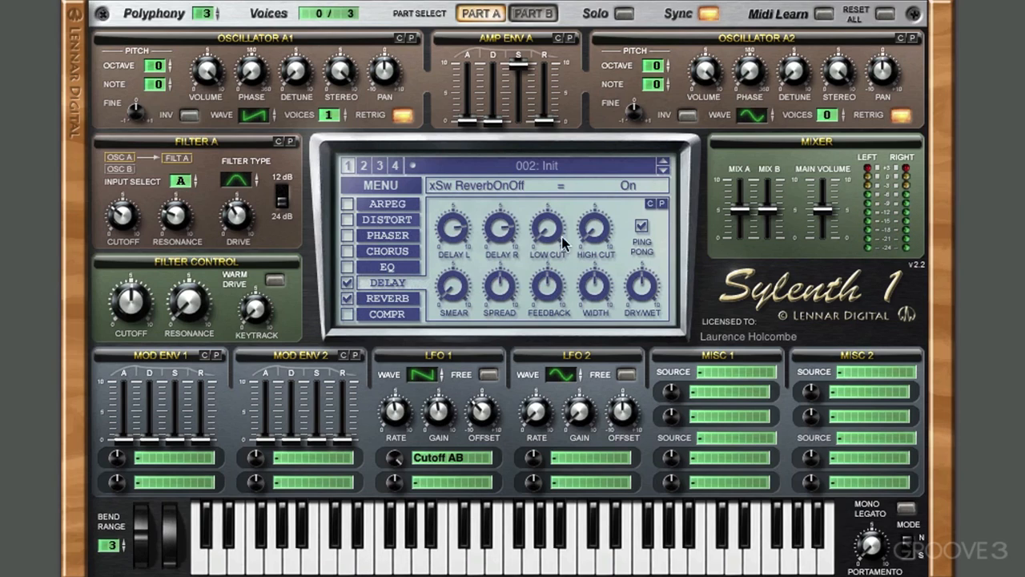
# Adjust the delay's high cut and raise its low cut to filter the echoes
pyautogui.moveTo(593, 231); pyautogui.dragTo(598, 171)
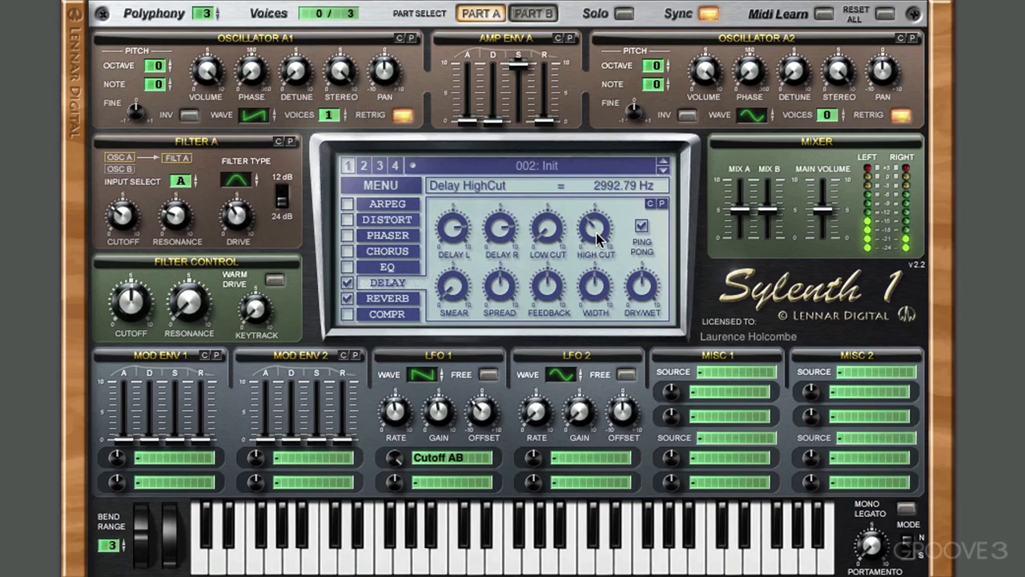
pyautogui.moveTo(595, 223); pyautogui.dragTo(548, 164)
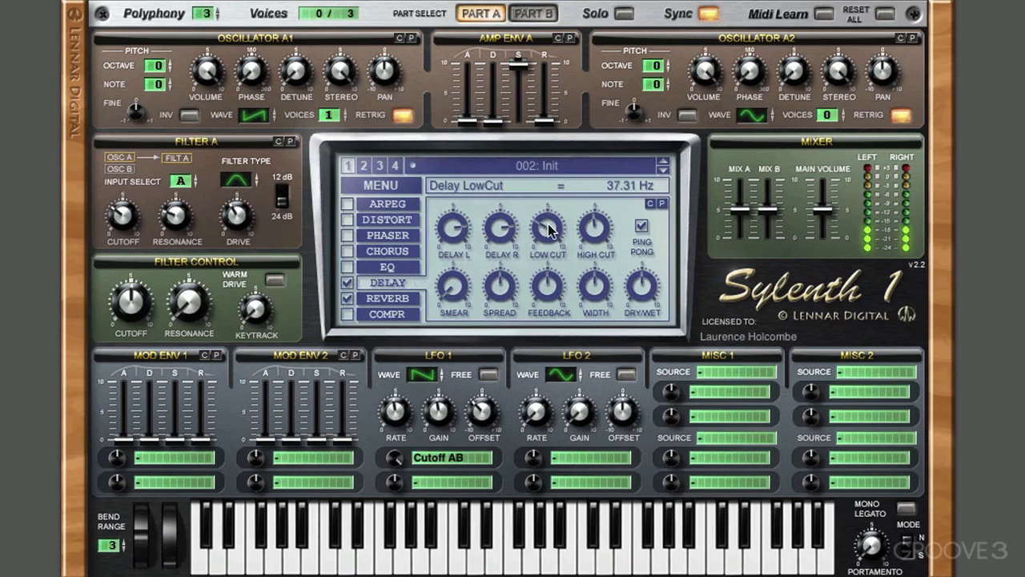
pyautogui.moveTo(548, 233); pyautogui.dragTo(548, 201)
# Set both the left and right delay times to 1/8D and switch off the ping pong mode
pyautogui.click(461, 230)
pyautogui.moveTo(461, 230); pyautogui.dragTo(454, 244)
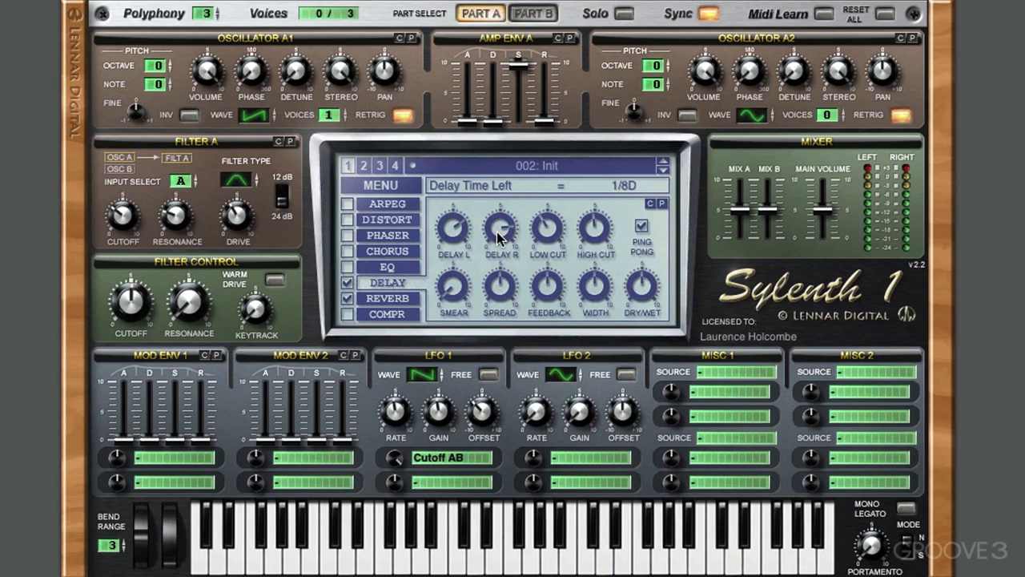
pyautogui.moveTo(499, 232); pyautogui.dragTo(499, 258)
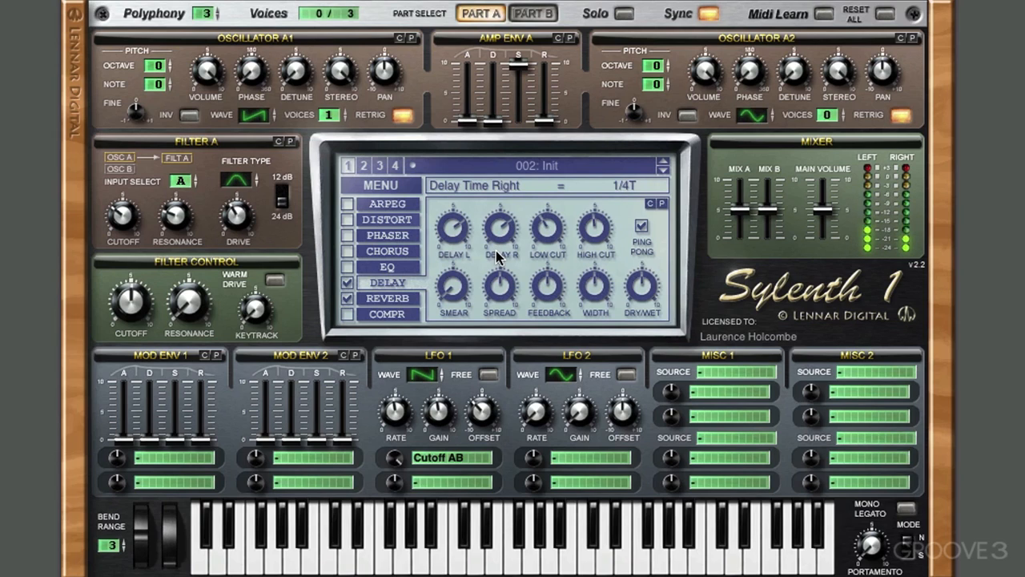
pyautogui.moveTo(497, 256); pyautogui.dragTo(497, 245)
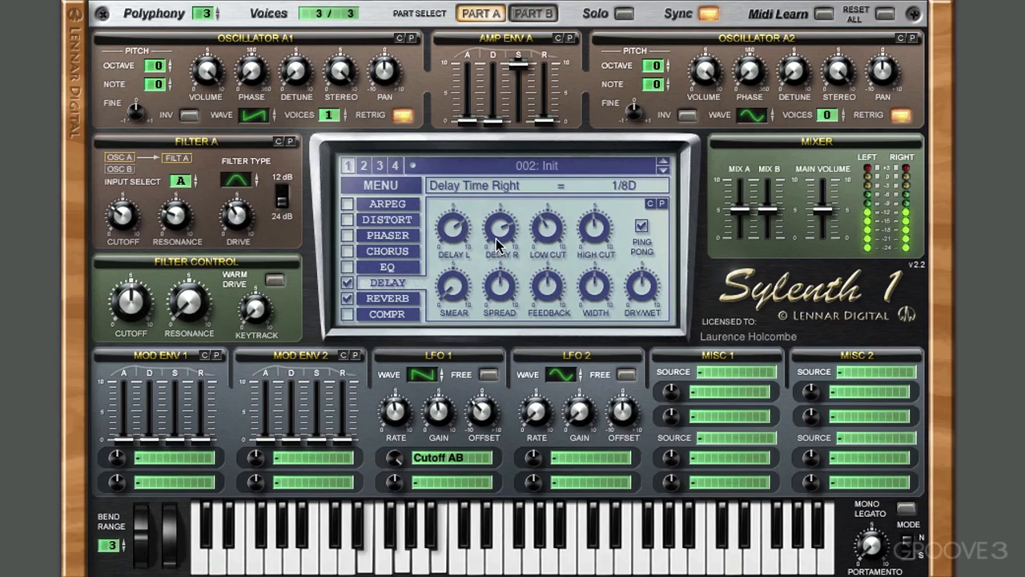
pyautogui.click(642, 228)
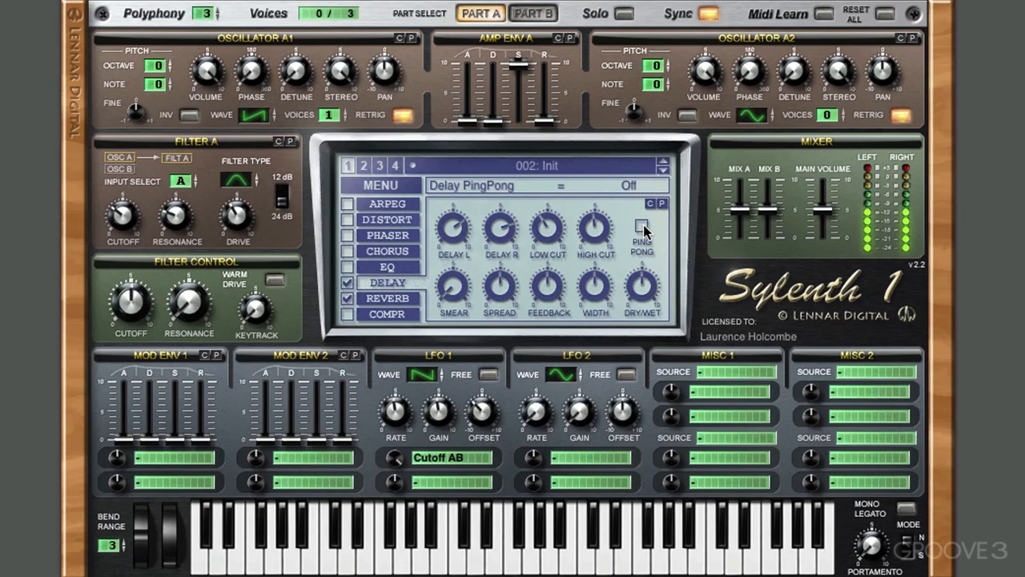
# Switch on the compressor and the EQ, adjusting the EQ's treble and setting its treble frequency to about 9475 Hz
pyautogui.click(347, 314)
pyautogui.click(370, 314)
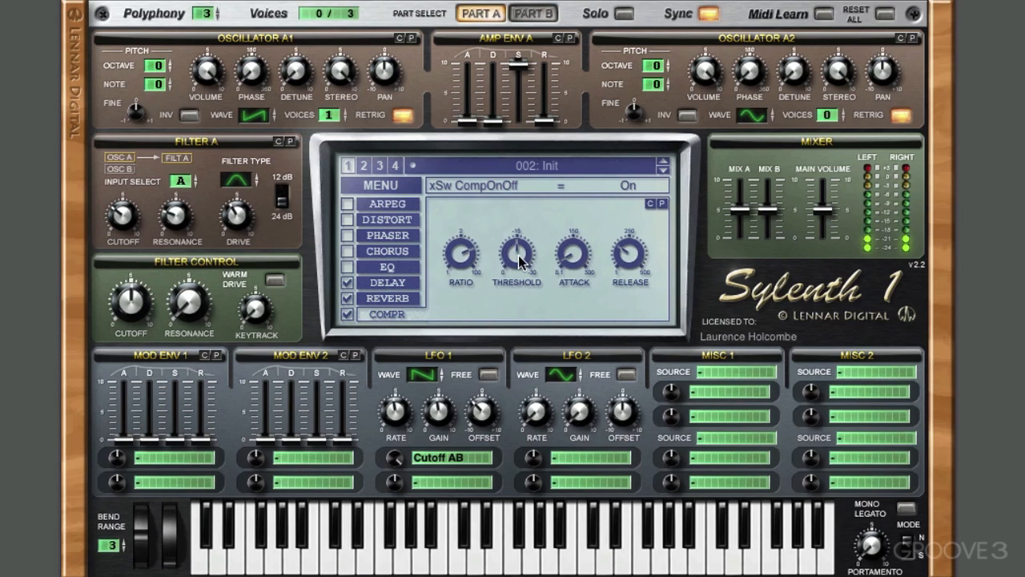
pyautogui.click(347, 267)
pyautogui.click(381, 267)
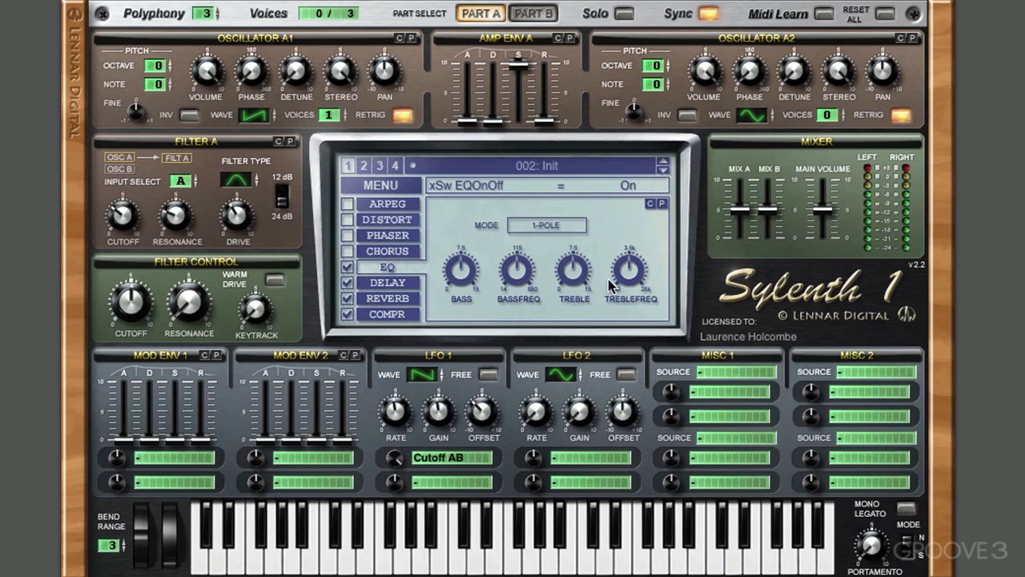
pyautogui.moveTo(578, 280); pyautogui.dragTo(630, 231)
pyautogui.moveTo(629, 228); pyautogui.dragTo(629, 227)
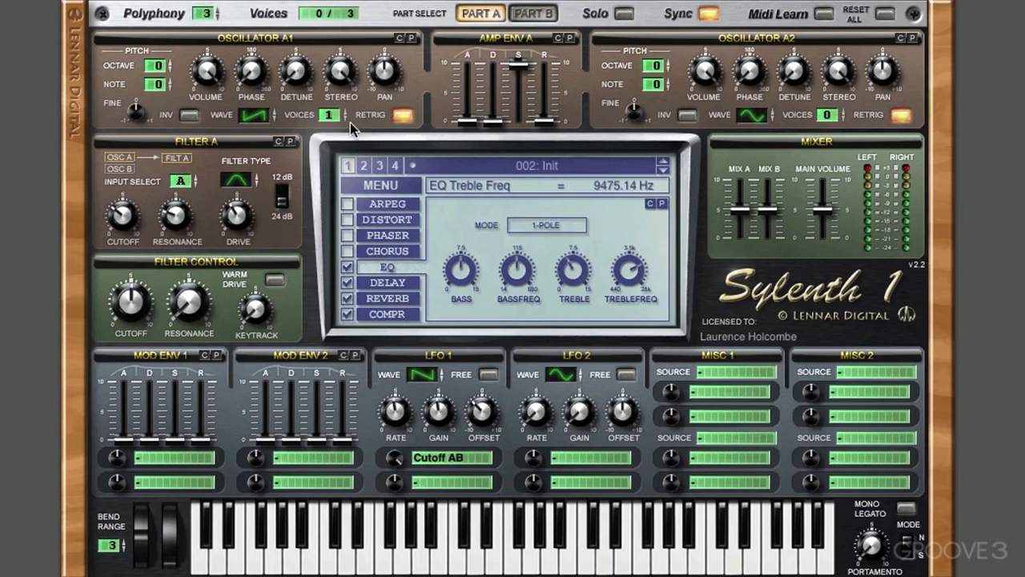
# Set Oscillator A1 to 4 voices and Oscillator A2 to a saw wave with 2 voices at octave -1
pyautogui.click(329, 116)
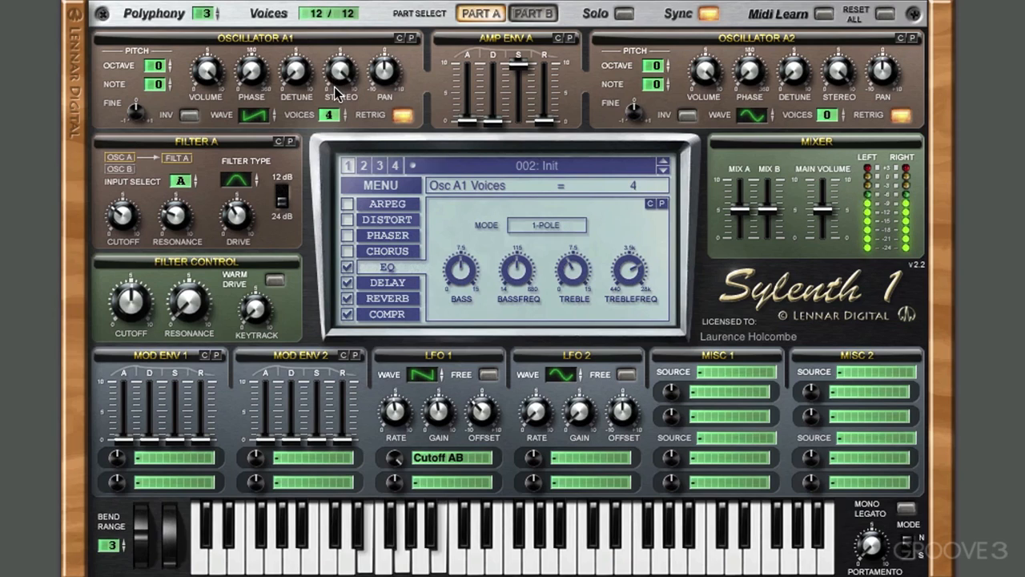
pyautogui.click(757, 113)
pyautogui.moveTo(759, 103); pyautogui.dragTo(760, 94)
pyautogui.moveTo(822, 106); pyautogui.dragTo(833, 116)
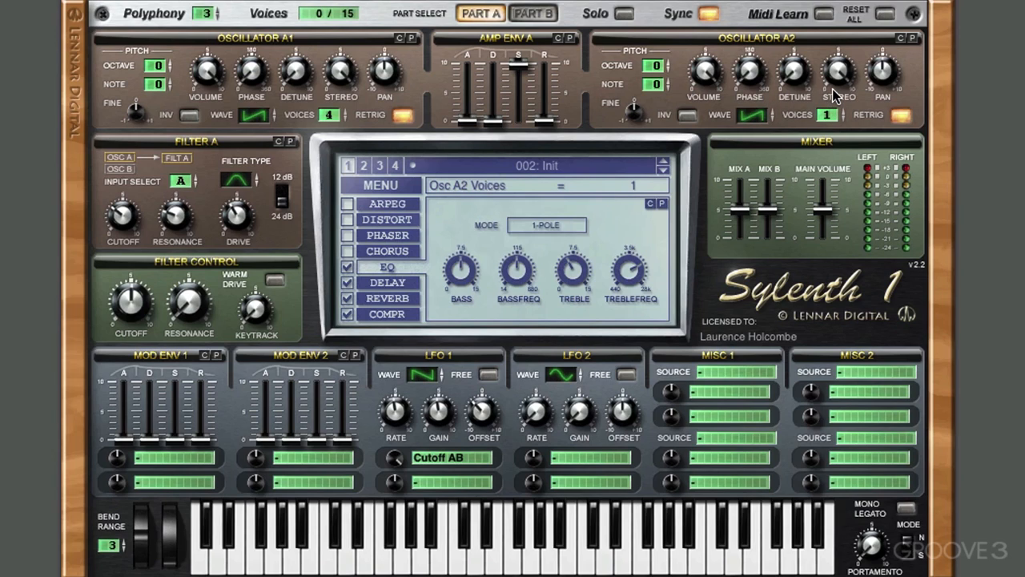
pyautogui.click(655, 70)
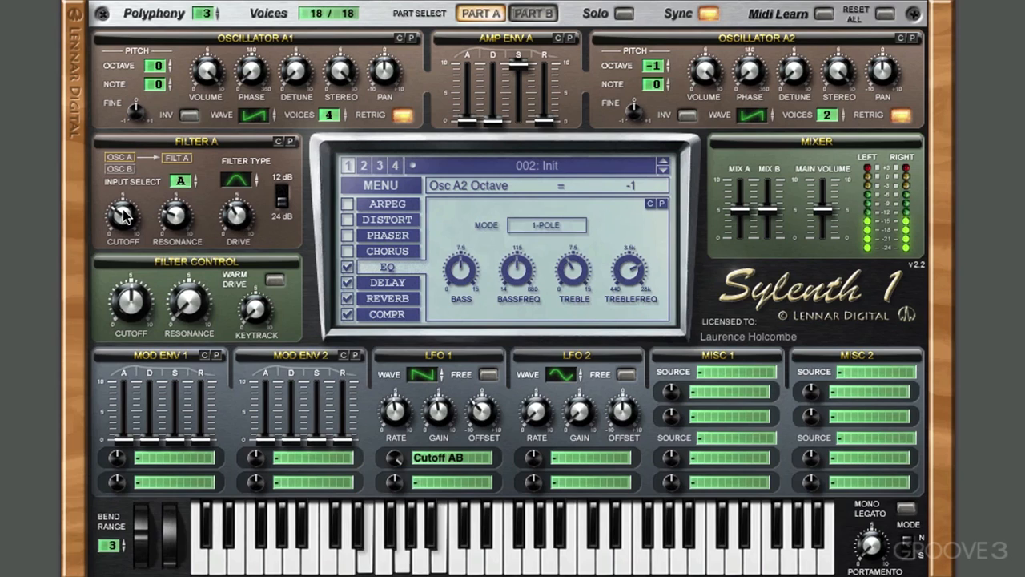
# Set the Filter A cutoff to about 21.89 Hz and drive to about 2.57, with the LFO 1 rate at 1/8D
pyautogui.moveTo(121, 206)
pyautogui.mouseDown()
pyautogui.moveTo(118, 185)
pyautogui.moveTo(118, 206)
pyautogui.mouseUp()
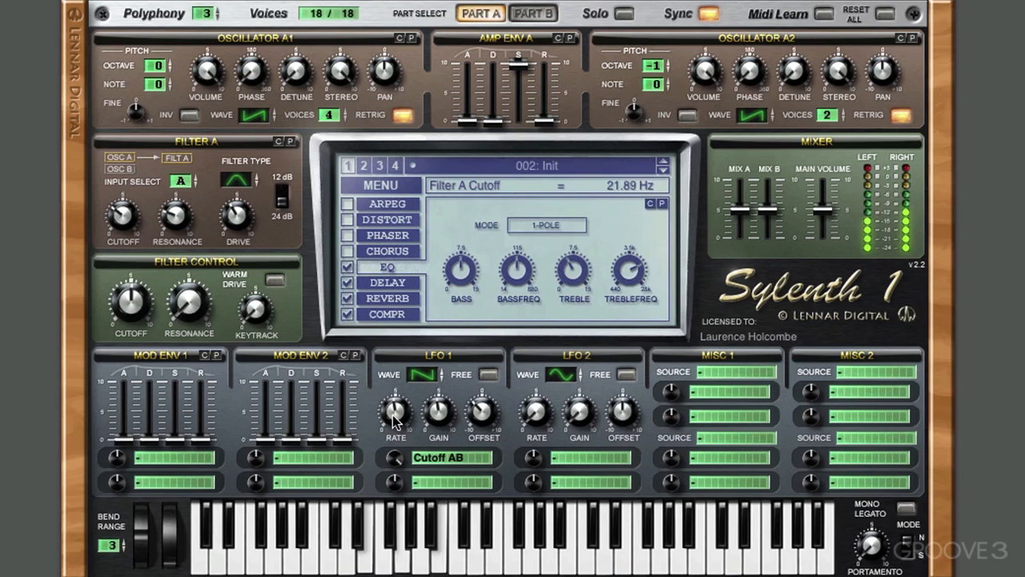
pyautogui.moveTo(393, 419)
pyautogui.mouseDown()
pyautogui.moveTo(391, 403)
pyautogui.moveTo(391, 412)
pyautogui.mouseUp()
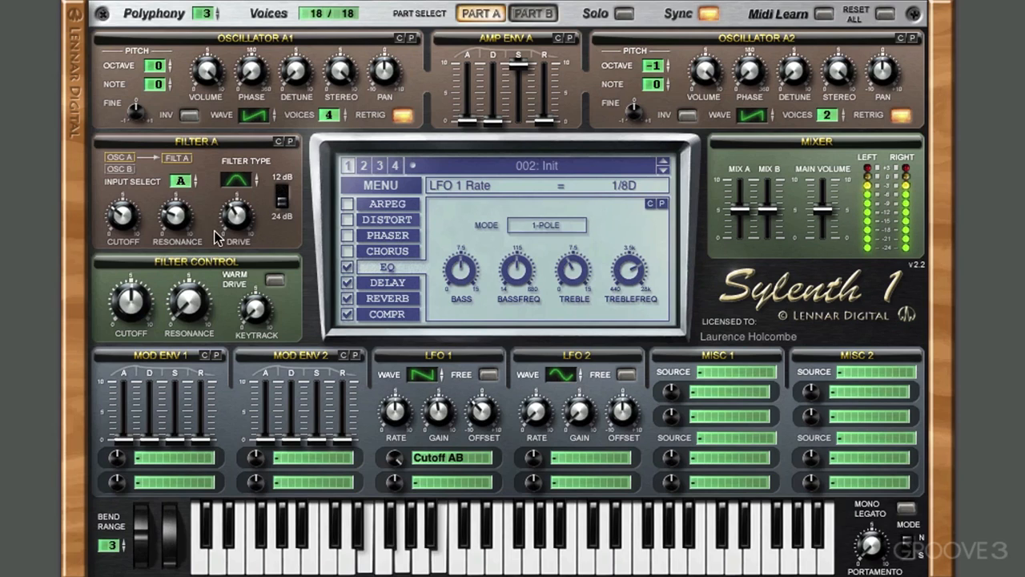
pyautogui.moveTo(232, 227); pyautogui.dragTo(230, 252)
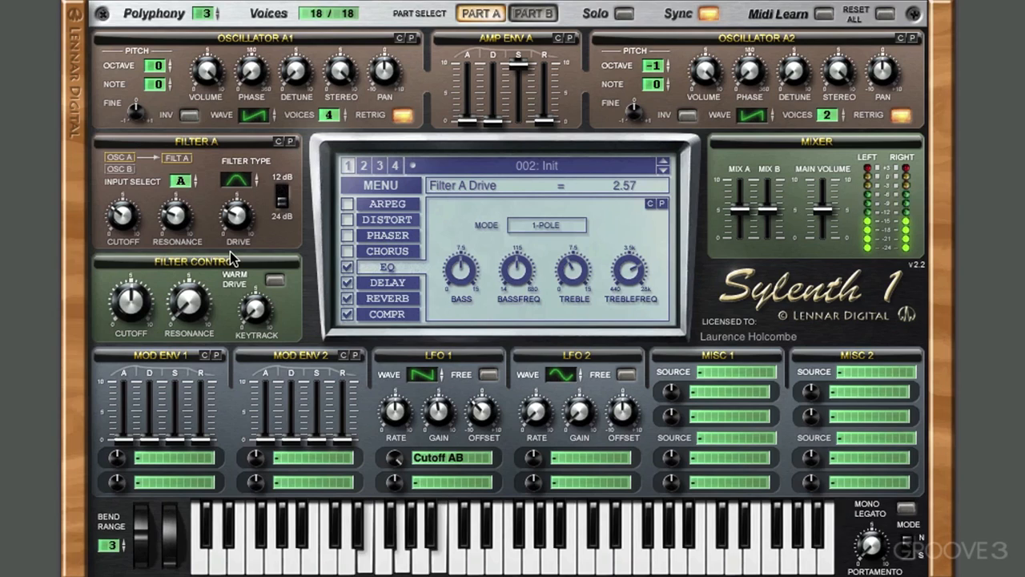
# Switch on the phaser and fine-tune Filter A, raising the cutoff slightly and setting resonance to about 1.52
pyautogui.click(347, 235)
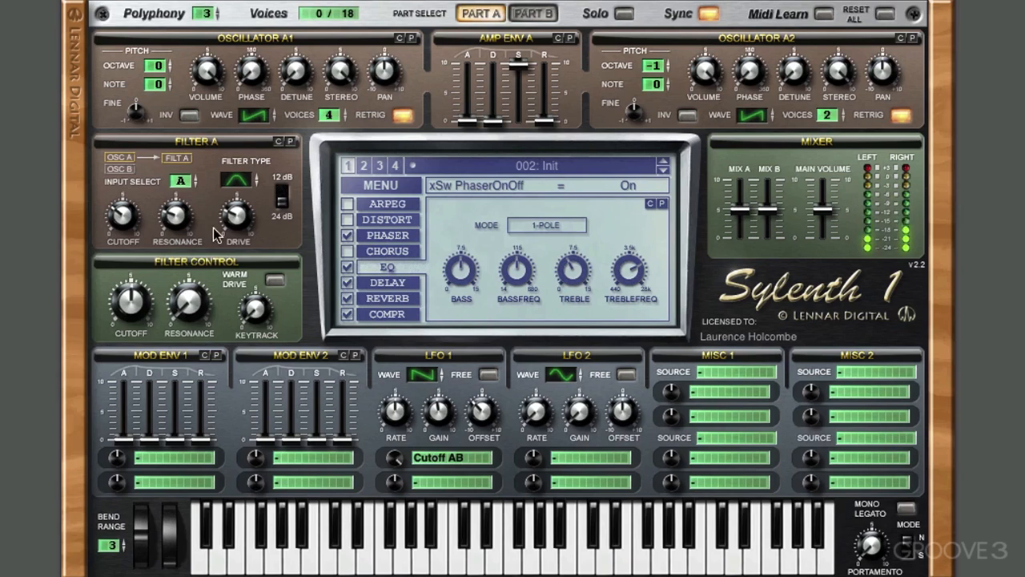
pyautogui.moveTo(133, 214)
pyautogui.mouseDown()
pyautogui.moveTo(133, 180)
pyautogui.moveTo(131, 199)
pyautogui.mouseUp()
pyautogui.click(180, 228)
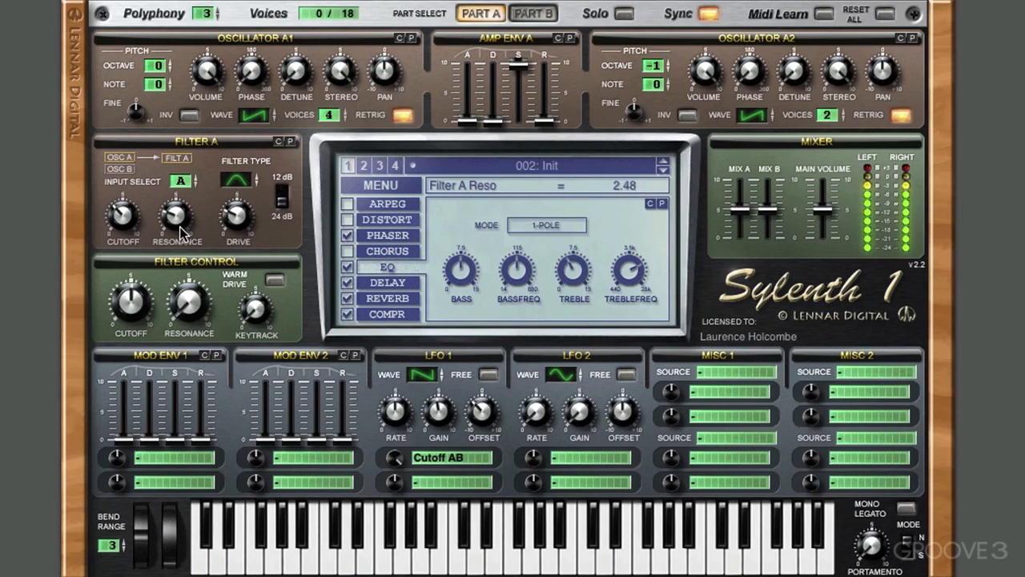
pyautogui.moveTo(178, 233); pyautogui.dragTo(181, 244)
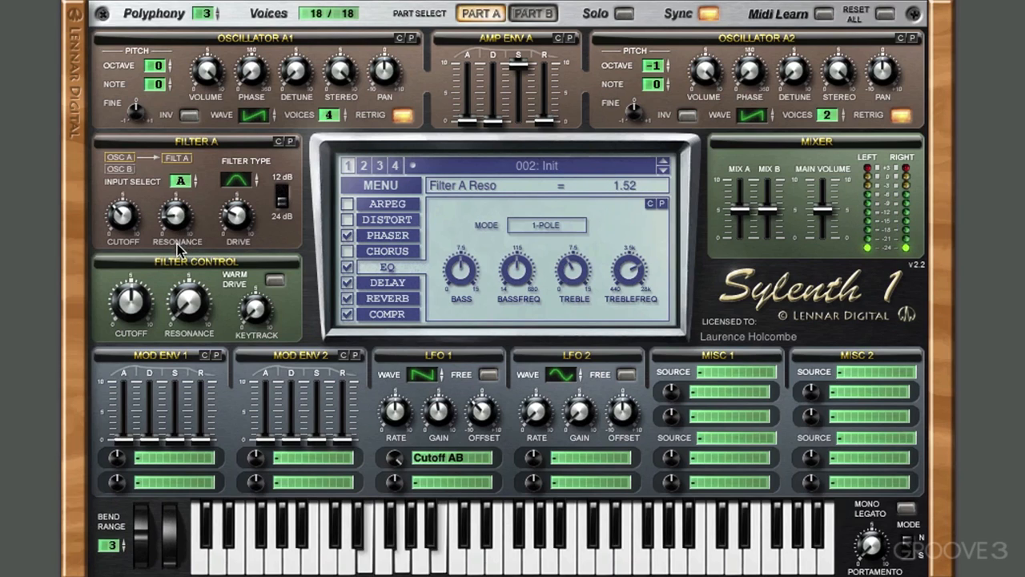
# Set the Filter A drive to about 2.90 and lower the EQ bass to about 5.14 dB
pyautogui.moveTo(244, 232); pyautogui.dragTo(242, 220)
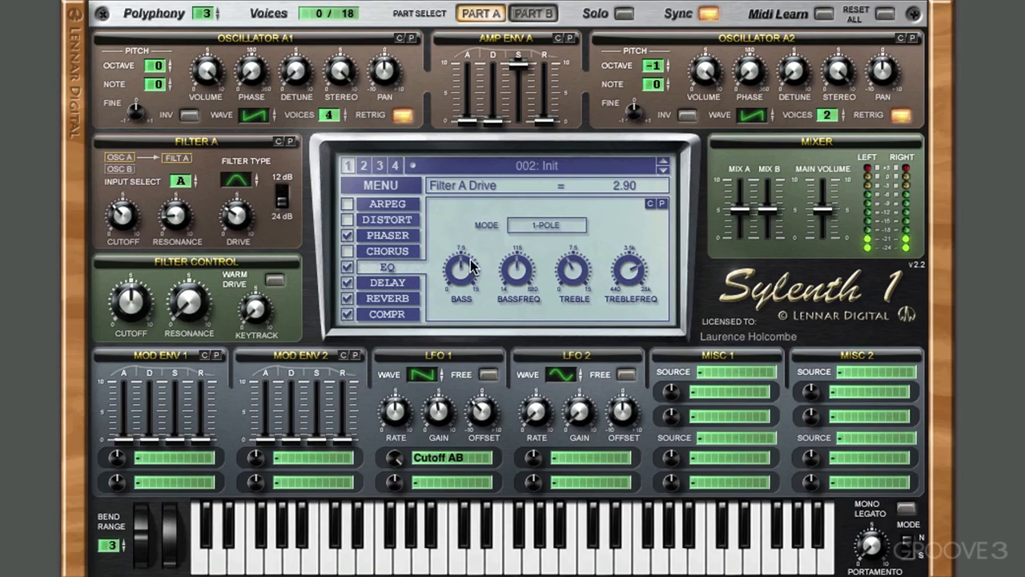
pyautogui.moveTo(463, 271); pyautogui.dragTo(458, 294)
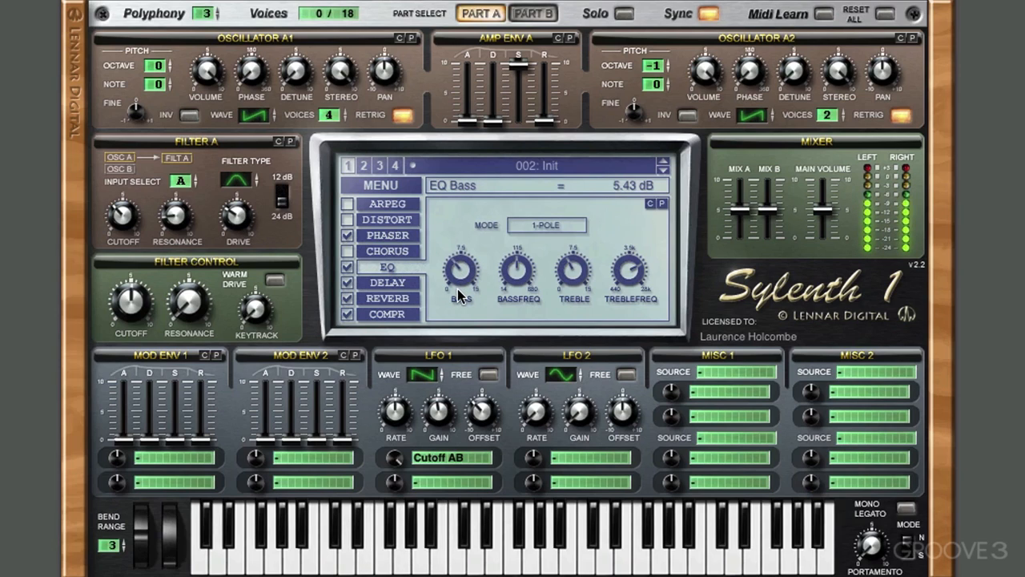
pyautogui.moveTo(459, 295); pyautogui.dragTo(459, 299)
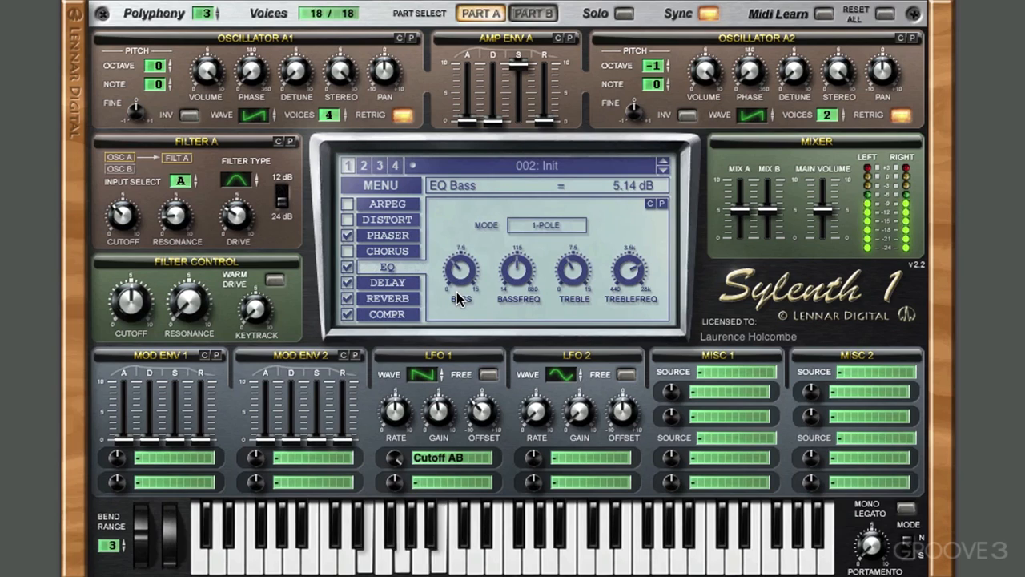
# Set the Filter A cutoff to about 16.47 Hz, then adjust LFO 1's offset and set its rate to 1/8
pyautogui.click(116, 220)
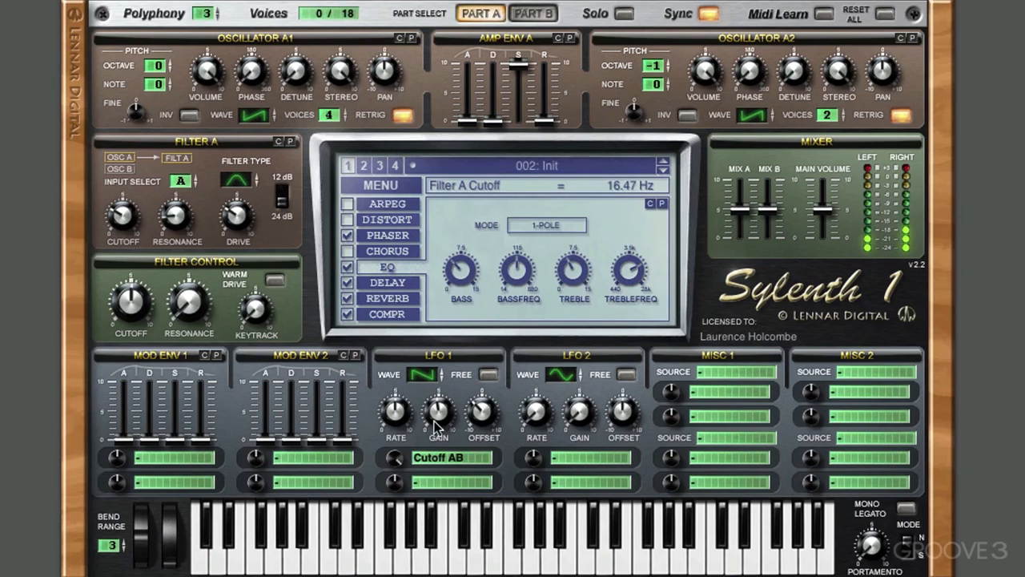
pyautogui.moveTo(477, 433); pyautogui.dragTo(472, 410)
pyautogui.click(396, 412)
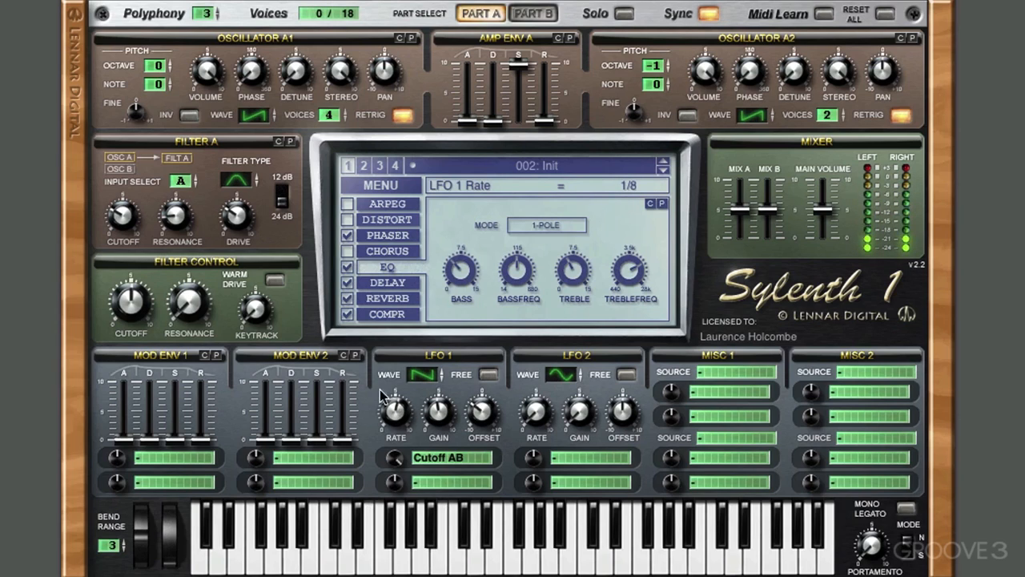
# Try the Filter A cutoff at about 10.24 Hz with the LFO 1 offset at about -3.52
pyautogui.click(118, 213)
pyautogui.moveTo(118, 205); pyautogui.dragTo(111, 231)
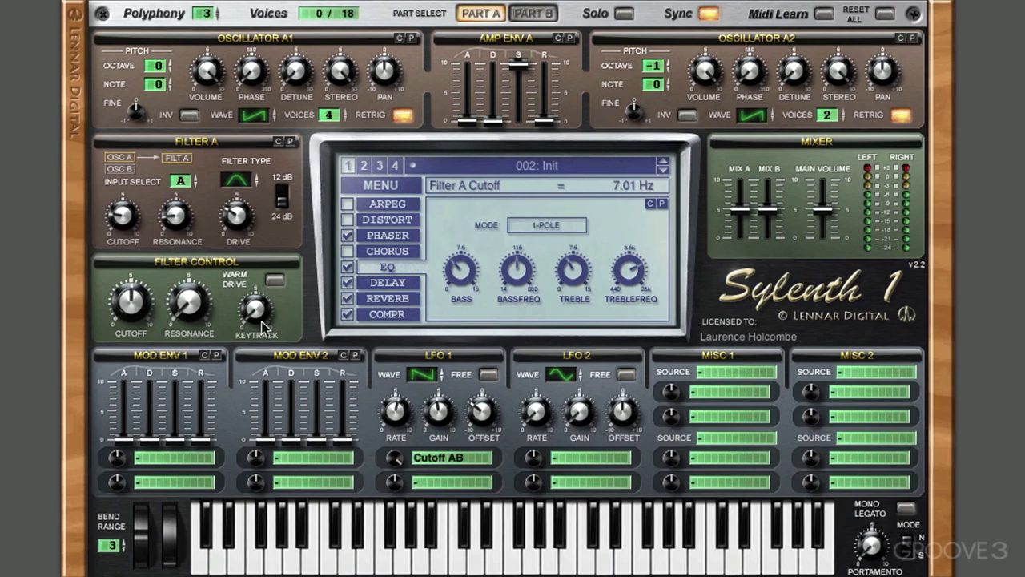
pyautogui.click(473, 418)
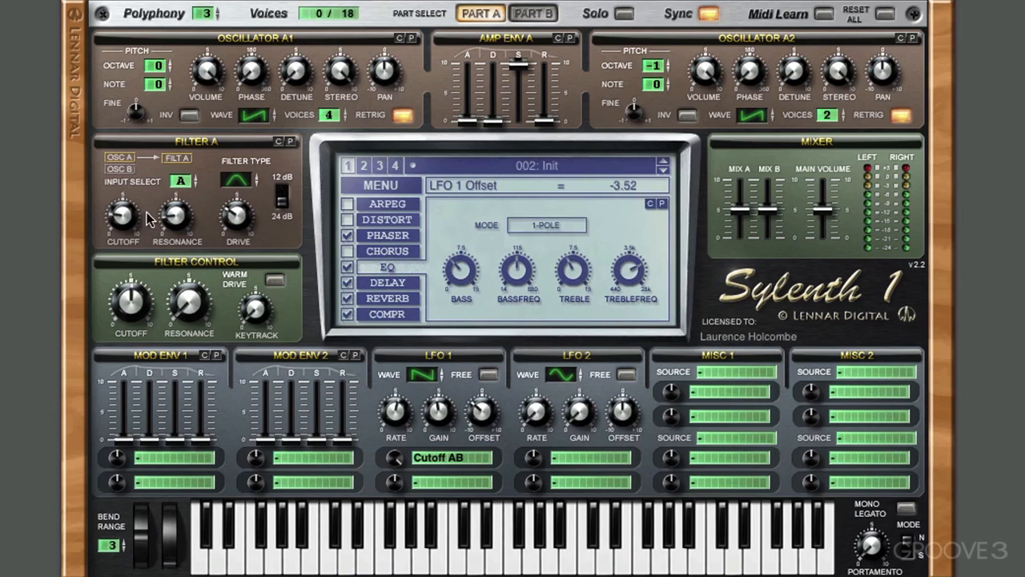
pyautogui.moveTo(122, 217)
pyautogui.mouseDown()
pyautogui.moveTo(121, 207)
pyautogui.moveTo(118, 224)
pyautogui.moveTo(122, 197)
pyautogui.mouseUp()
# Raise the feedback and high cut of the delay effect
pyautogui.click(405, 282)
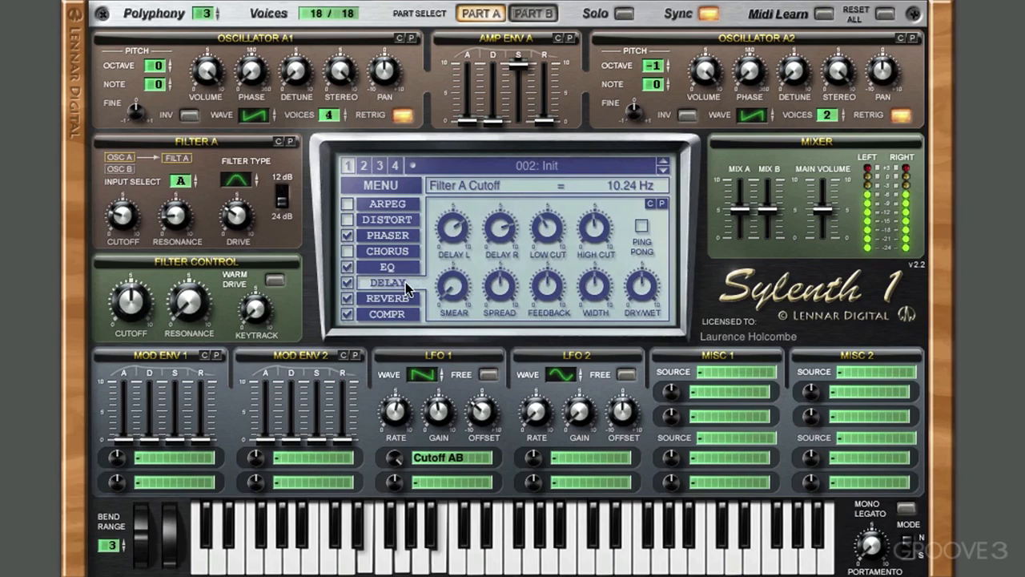
pyautogui.moveTo(557, 295); pyautogui.dragTo(596, 170)
# Fine-tune the filter modulation, setting the LFO 1 offset to about -1.52 and the Filter A cutoff to about 15.70 Hz
pyautogui.moveTo(122, 208)
pyautogui.mouseDown()
pyautogui.moveTo(124, 160)
pyautogui.moveTo(124, 211)
pyautogui.moveTo(127, 172)
pyautogui.moveTo(124, 197)
pyautogui.mouseUp()
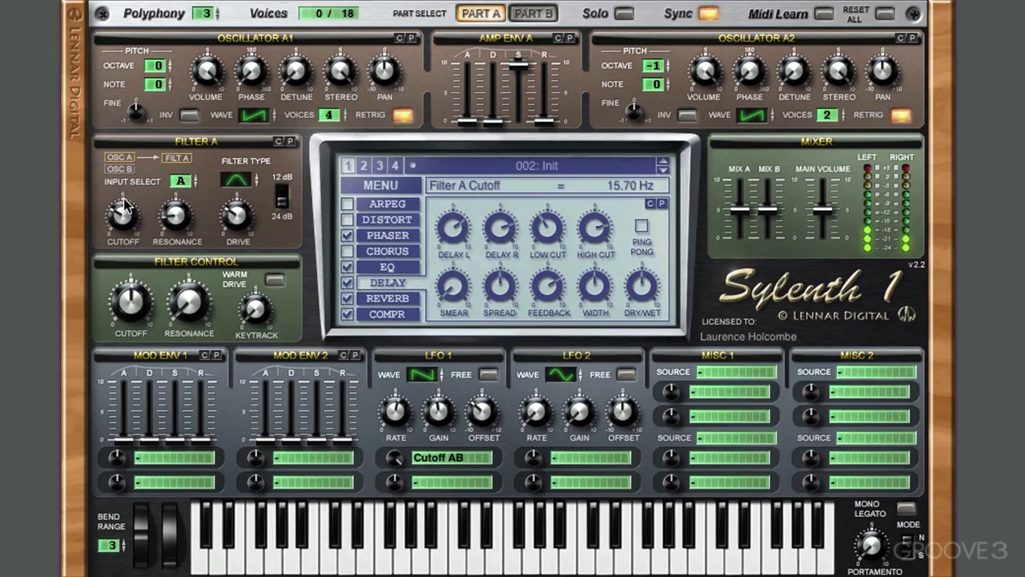
pyautogui.moveTo(481, 411)
pyautogui.mouseDown()
pyautogui.moveTo(481, 424)
pyautogui.moveTo(479, 303)
pyautogui.moveTo(472, 416)
pyautogui.moveTo(473, 351)
pyautogui.moveTo(469, 407)
pyautogui.mouseUp()
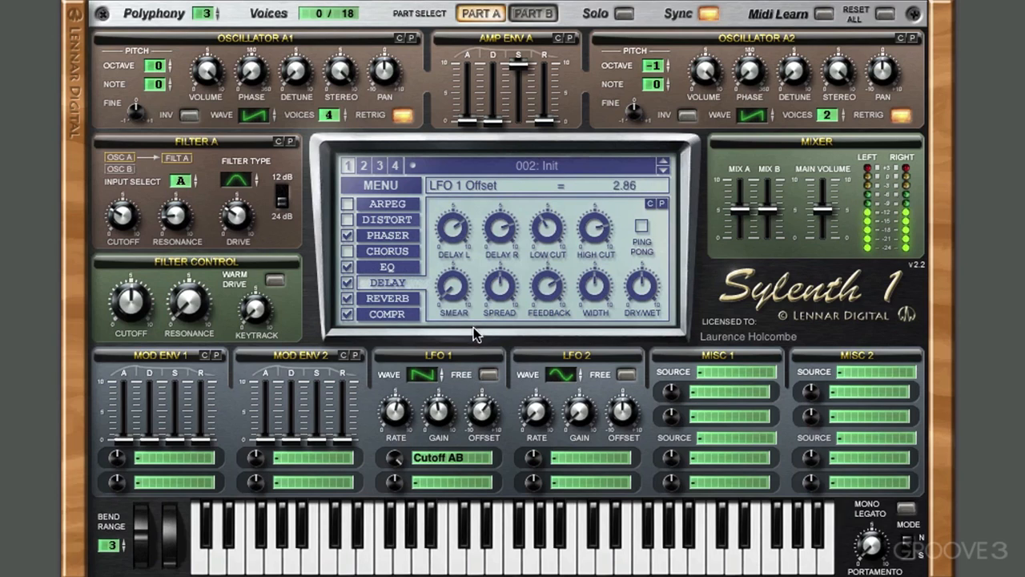
pyautogui.moveTo(474, 334); pyautogui.dragTo(473, 392)
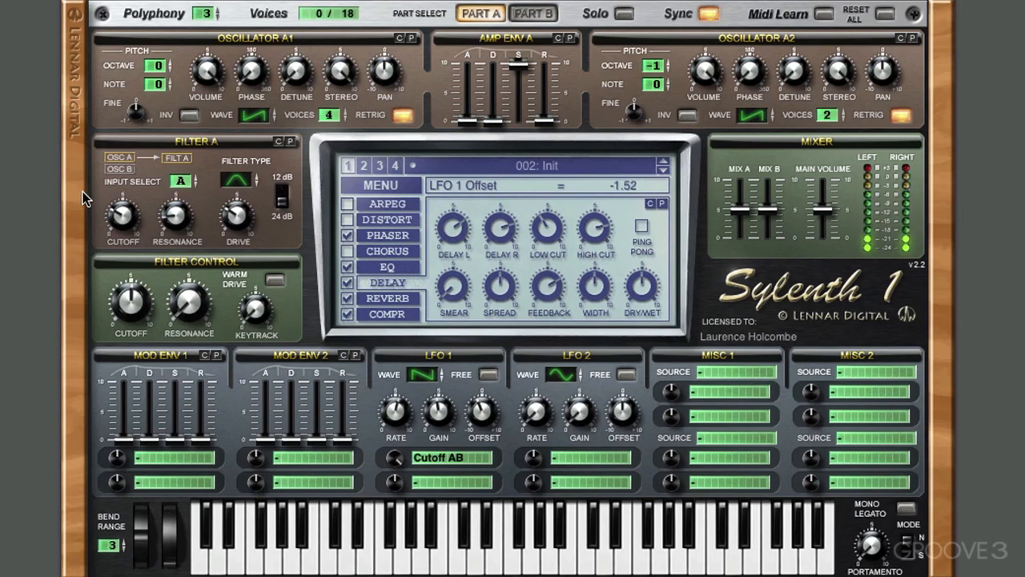
pyautogui.moveTo(110, 200); pyautogui.dragTo(116, 231)
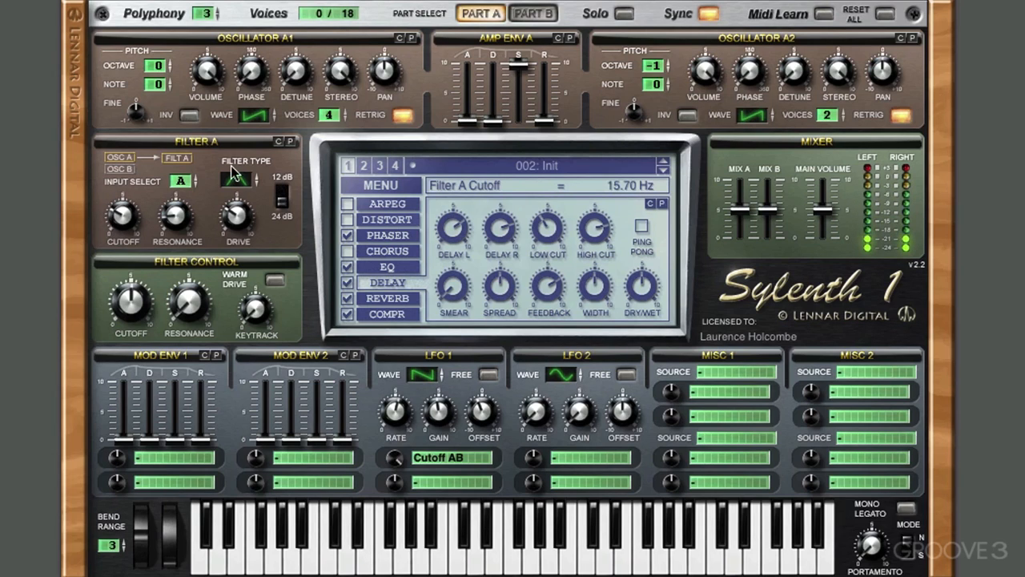